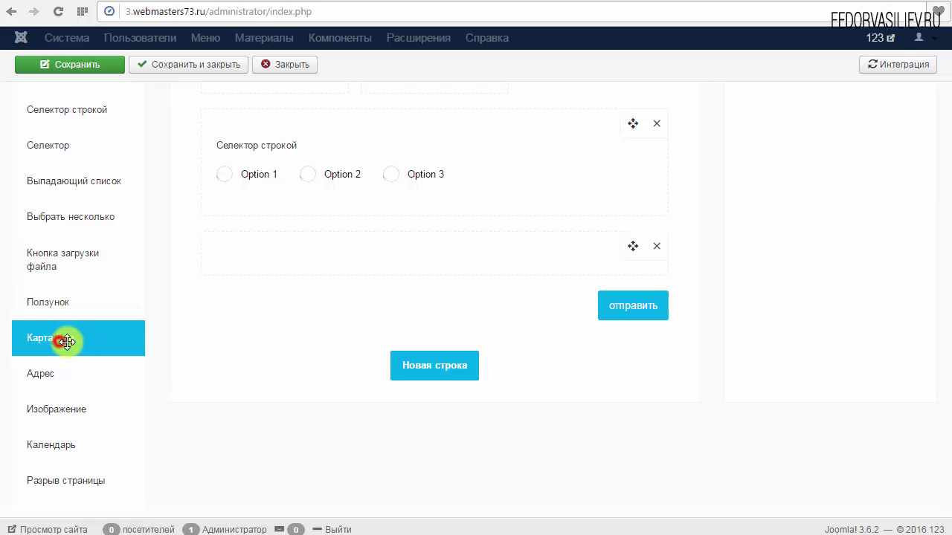
Step: Try to add a Карта Гугл element to the empty row, opening the Google Maps API key entry
{"action": "left_click_drag", "start_coordinate": [66, 341], "coordinate": [332, 260]}
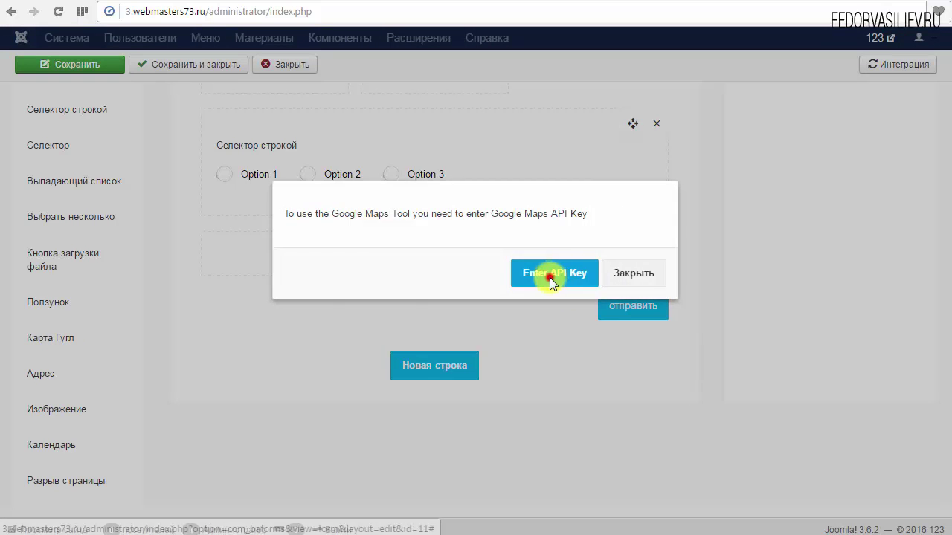
{"action": "left_click", "coordinate": [551, 278]}
{"action": "left_click", "coordinate": [373, 196]}
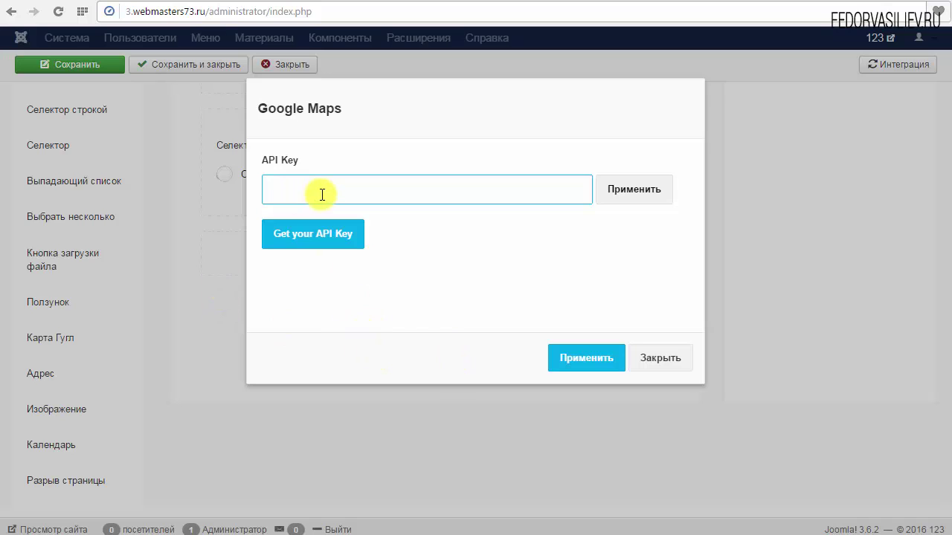
{"action": "key", "text": "Escape"}
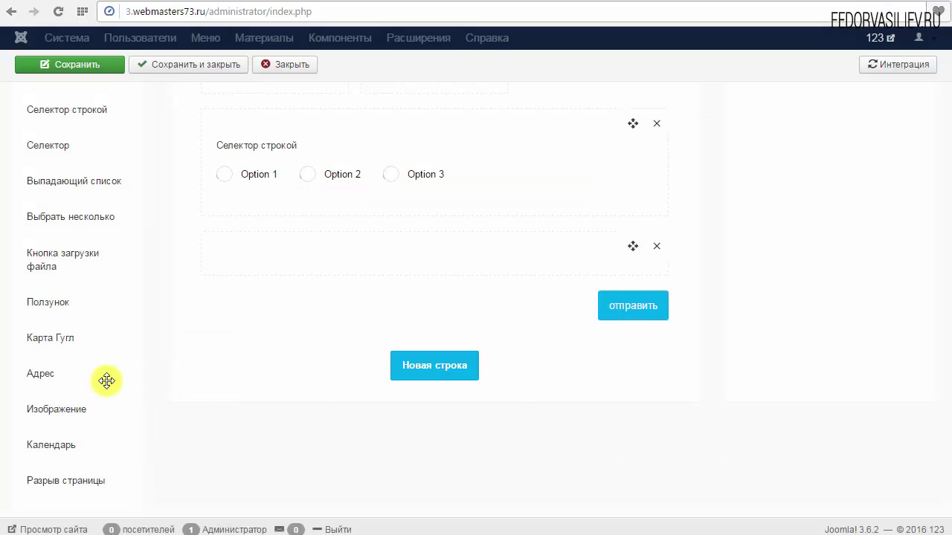
Step: Try to add an Адрес element to the empty row, opening the API key entry it requires and closing it
{"action": "left_click_drag", "start_coordinate": [60, 383], "coordinate": [68, 341]}
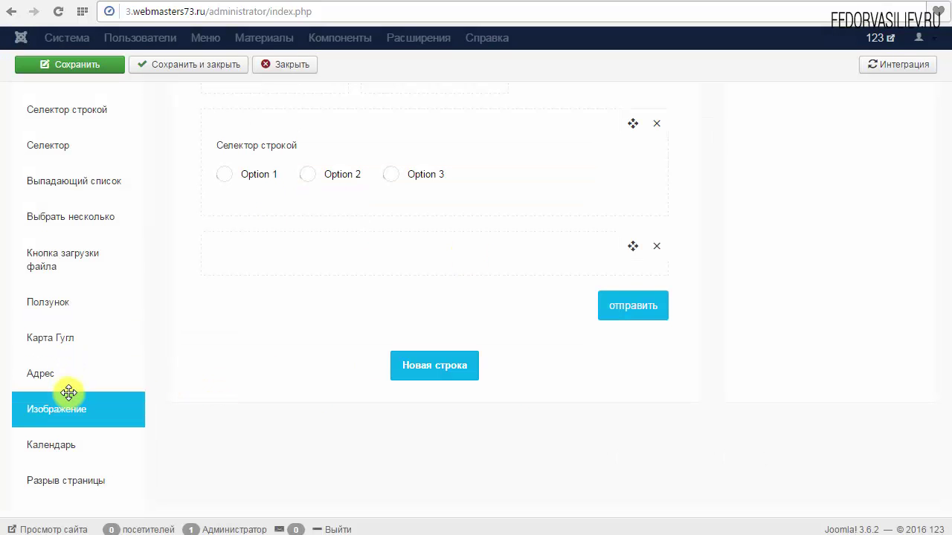
{"action": "left_click_drag", "start_coordinate": [51, 380], "coordinate": [299, 250]}
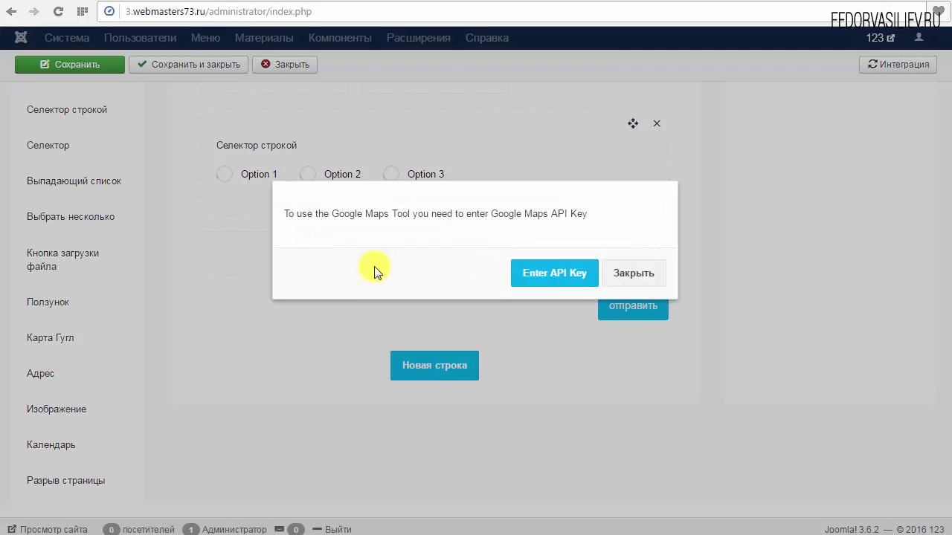
{"action": "left_click", "coordinate": [571, 272]}
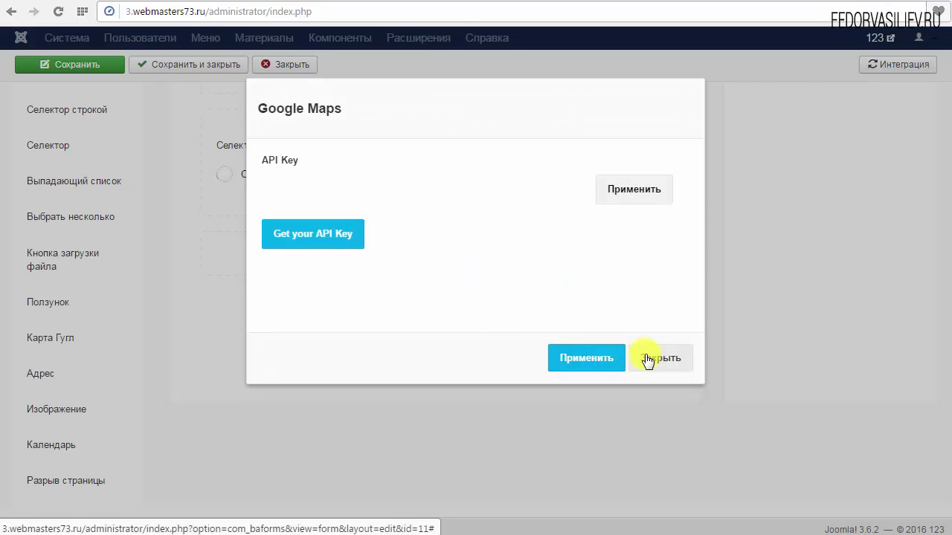
{"action": "left_click", "coordinate": [672, 364]}
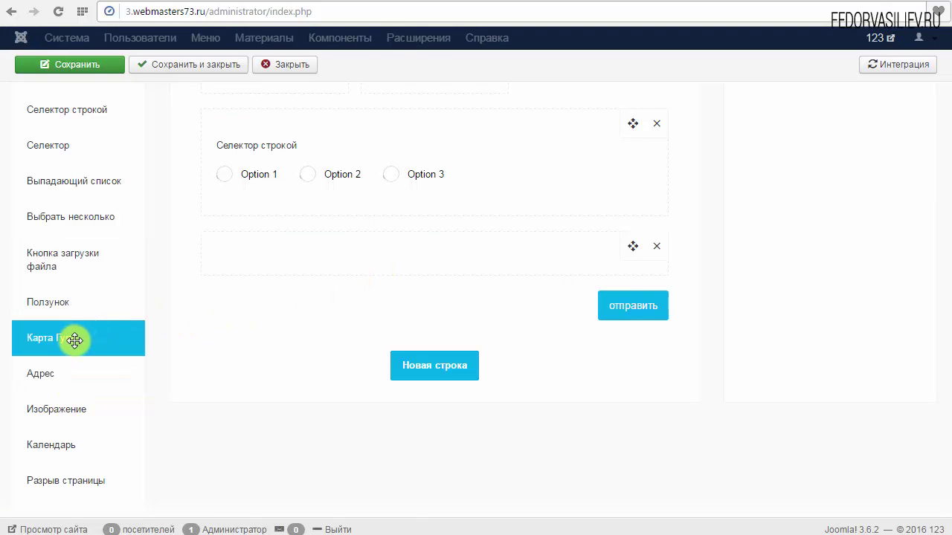
Step: Look at the form's available integrations and the Google Maps API key settings, leaving them unchanged
{"action": "scroll", "coordinate": [587, 287], "scroll_direction": "up", "scroll_amount": 4}
{"action": "scroll", "coordinate": [586, 282], "scroll_direction": "up", "scroll_amount": 1}
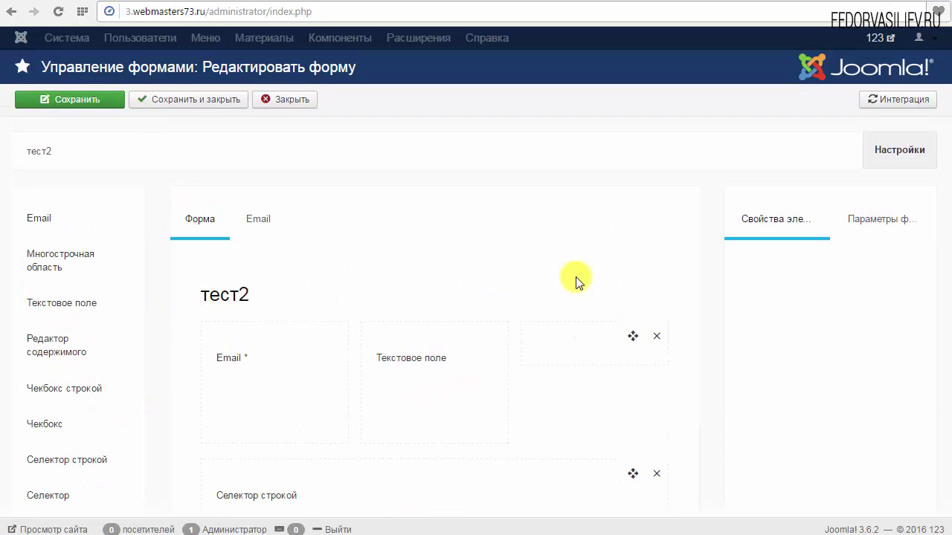
{"action": "left_click", "coordinate": [895, 100]}
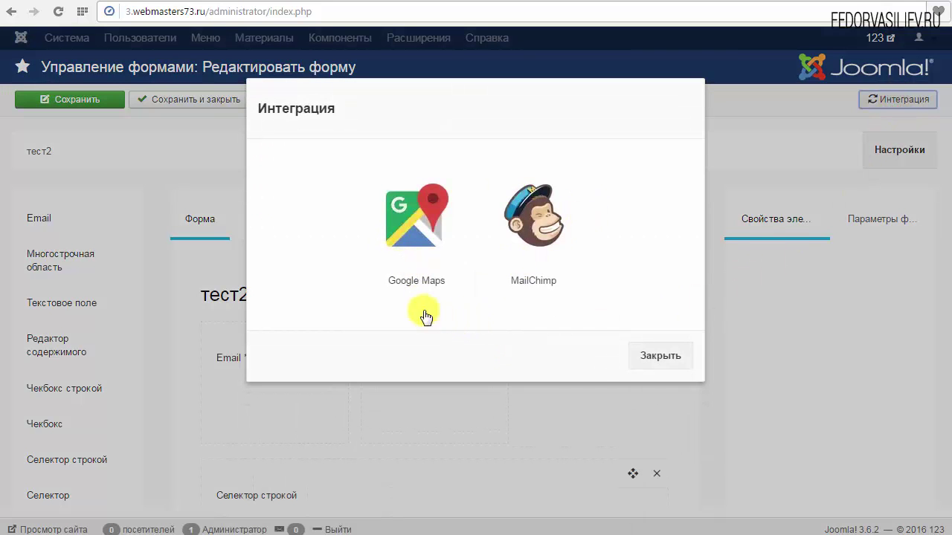
{"action": "left_click", "coordinate": [413, 226]}
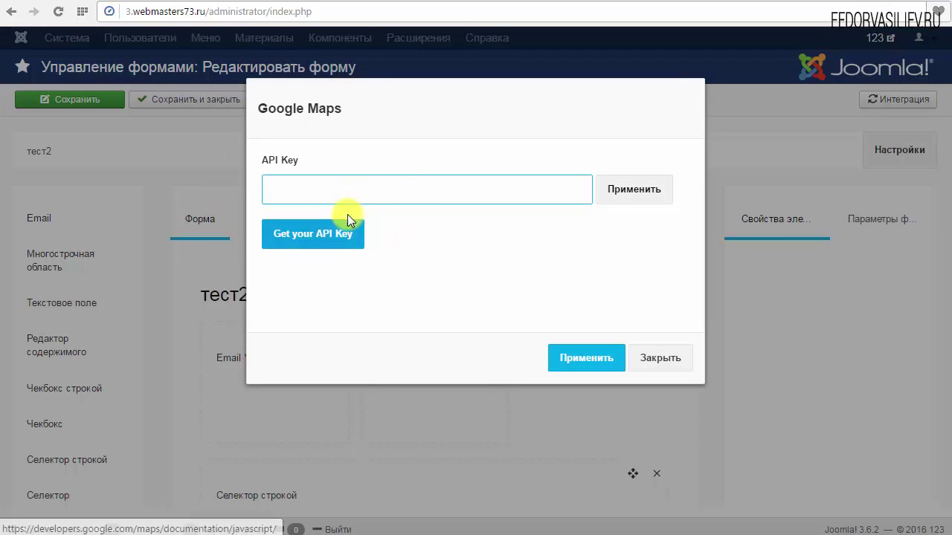
{"action": "left_click", "coordinate": [660, 358]}
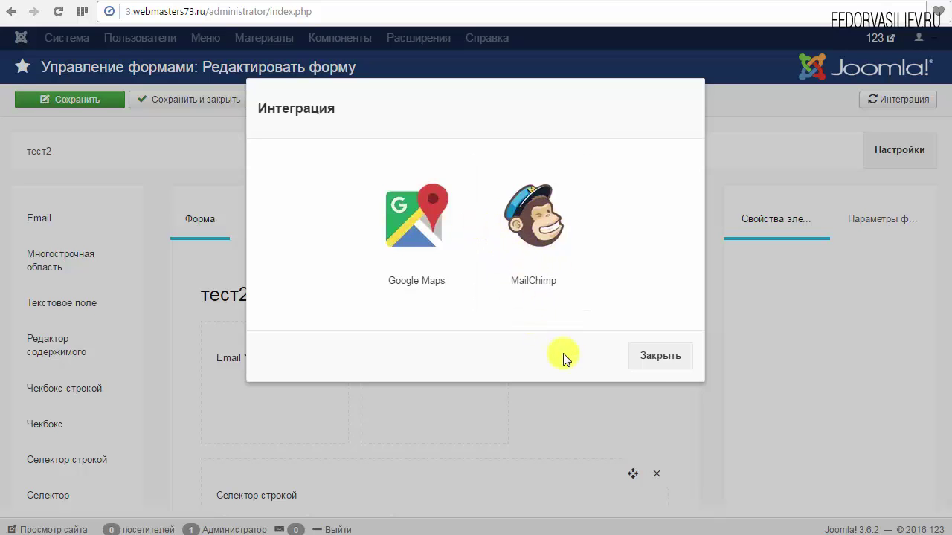
{"action": "left_click", "coordinate": [657, 357]}
{"action": "left_click", "coordinate": [882, 105]}
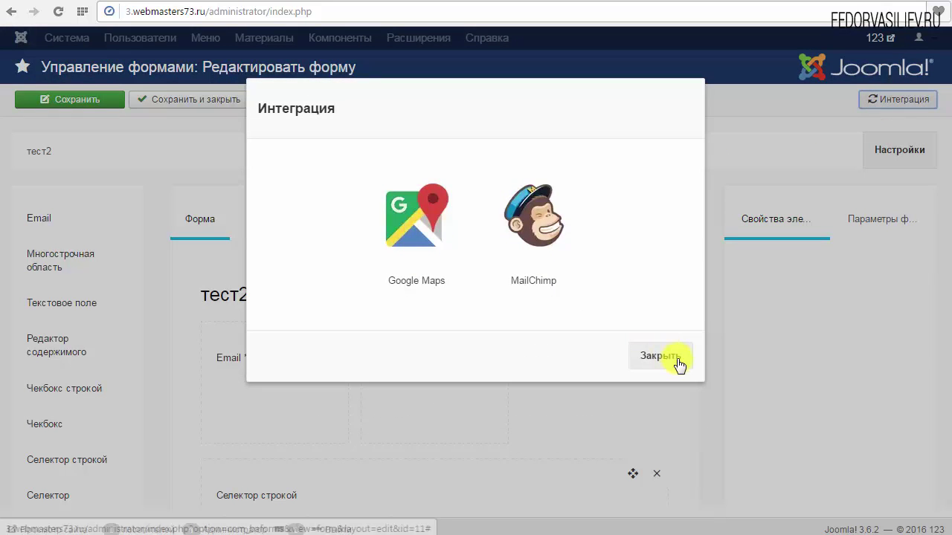
{"action": "left_click", "coordinate": [673, 360]}
Step: Add an Изображение element to the empty row below the Селектор строкой field
{"action": "scroll", "coordinate": [365, 389], "scroll_direction": "down", "scroll_amount": 3}
{"action": "scroll", "coordinate": [366, 388], "scroll_direction": "down", "scroll_amount": 2}
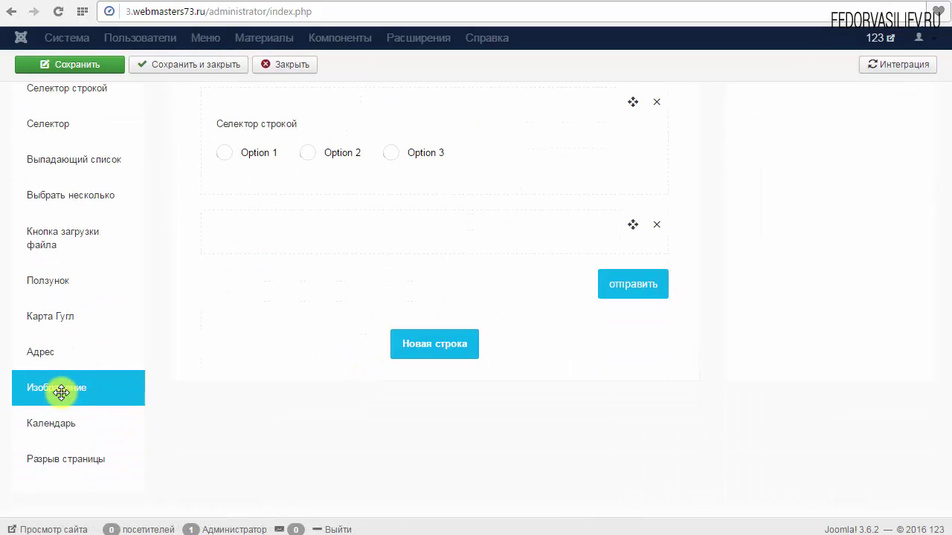
{"action": "left_click_drag", "start_coordinate": [61, 393], "coordinate": [288, 235]}
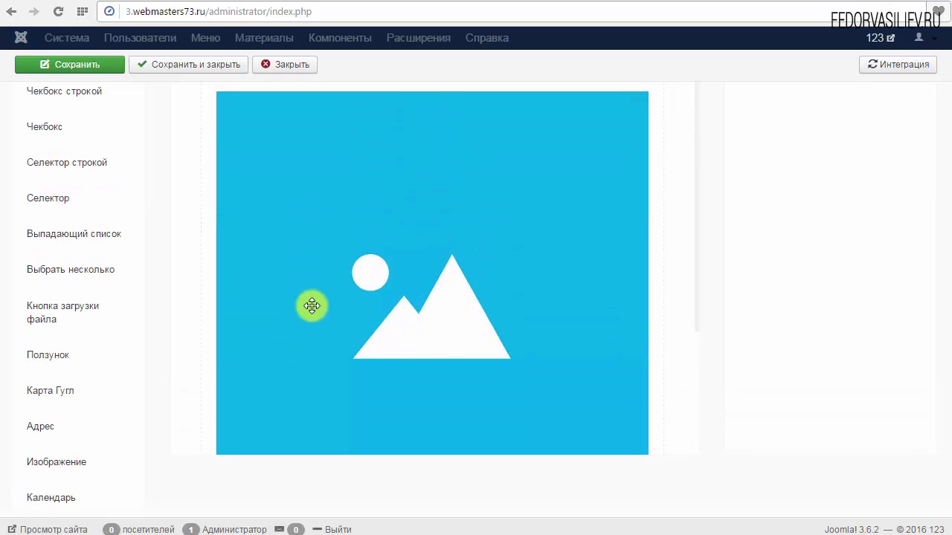
Step: Insert the grilled kebab photo from the root image catalogue into the new image element
{"action": "left_click", "coordinate": [436, 359]}
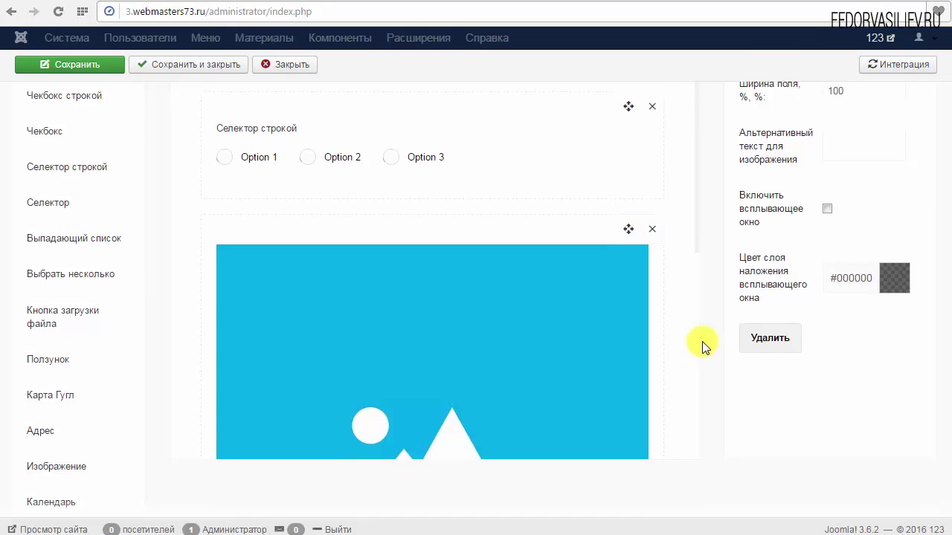
{"action": "scroll", "coordinate": [701, 345], "scroll_direction": "up", "scroll_amount": 3}
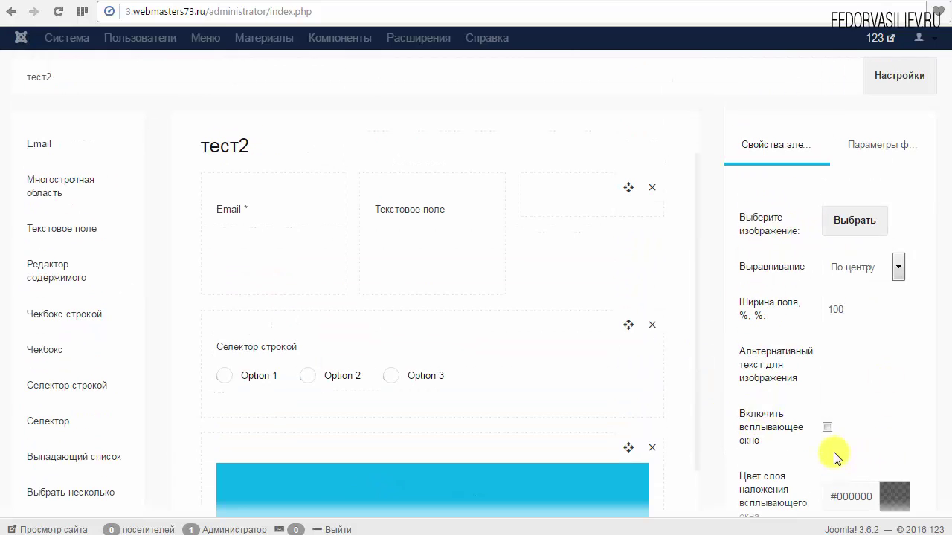
{"action": "left_click", "coordinate": [854, 221]}
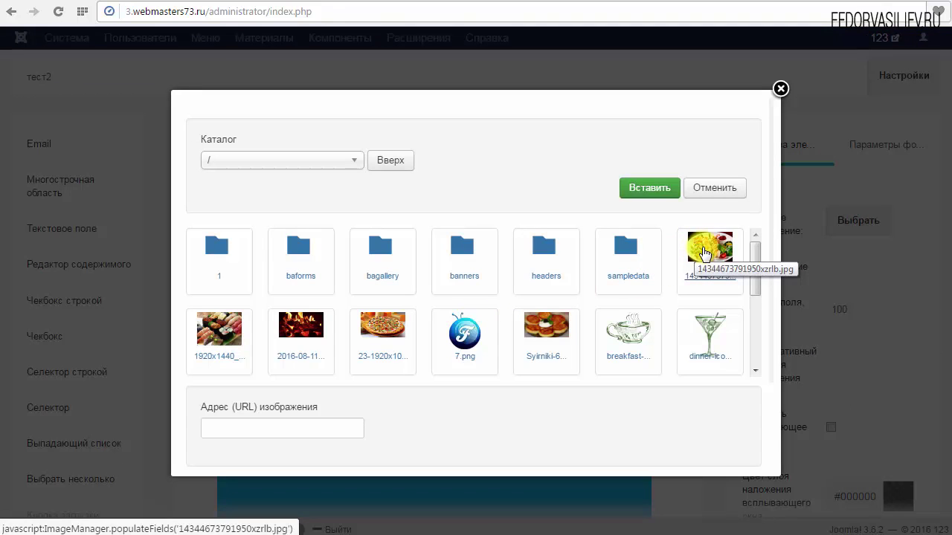
{"action": "left_click", "coordinate": [696, 251]}
{"action": "left_click", "coordinate": [651, 190]}
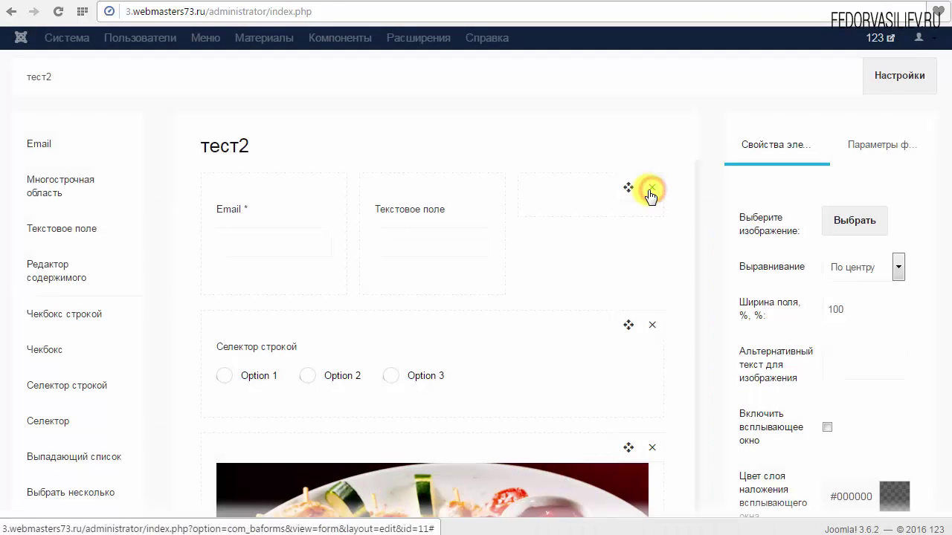
Step: Set the image element's field width to 50 %
{"action": "scroll", "coordinate": [519, 348], "scroll_direction": "down", "scroll_amount": 6}
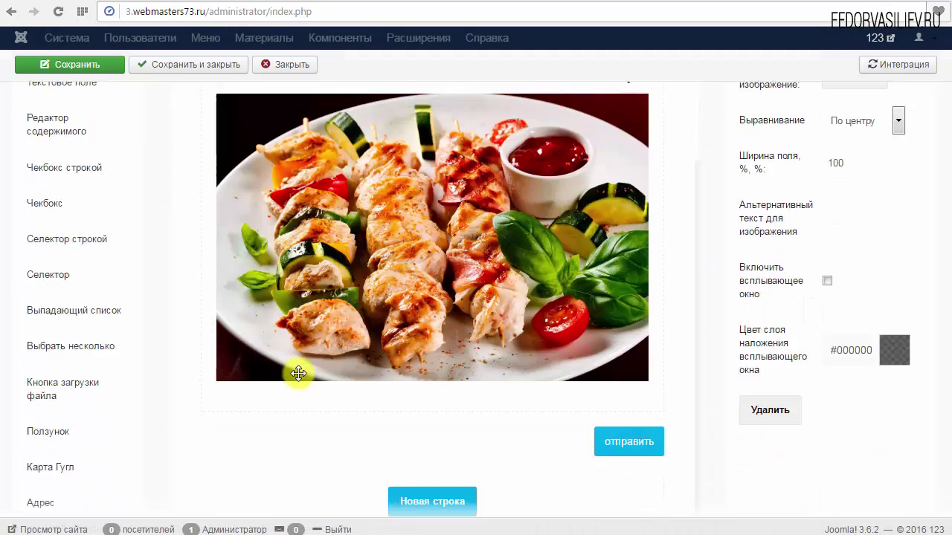
{"action": "scroll", "coordinate": [365, 274], "scroll_direction": "up", "scroll_amount": 10}
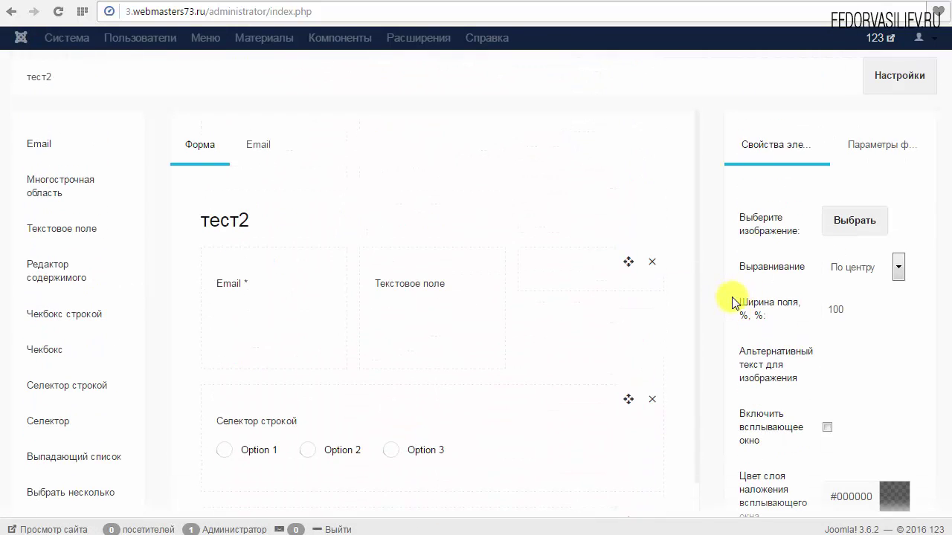
{"action": "left_click", "coordinate": [856, 268]}
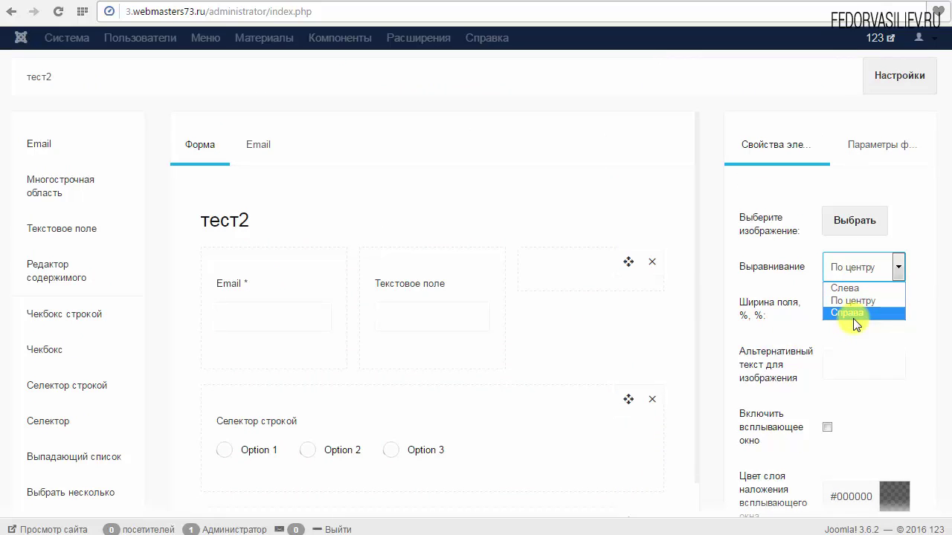
{"action": "left_click", "coordinate": [793, 281]}
{"action": "left_click", "coordinate": [781, 319]}
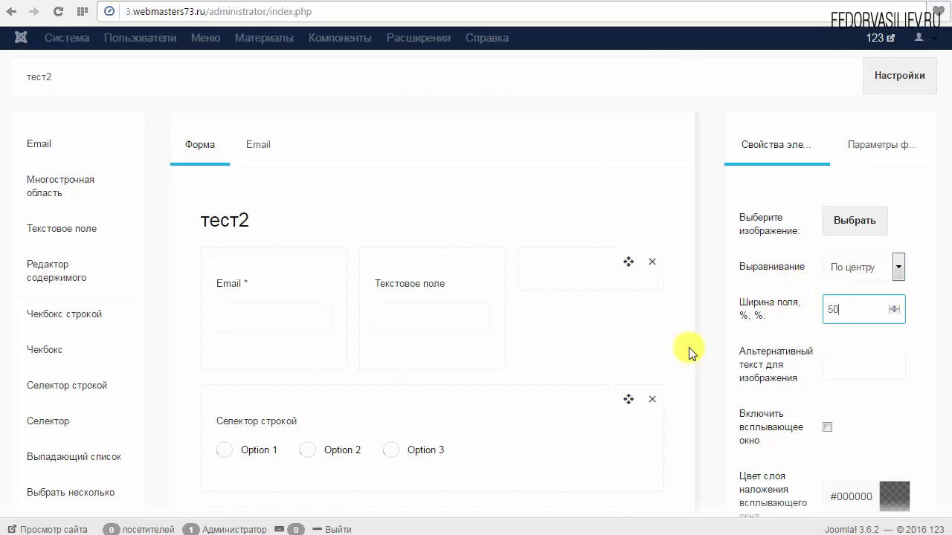
{"action": "scroll", "coordinate": [548, 325], "scroll_direction": "down", "scroll_amount": 5}
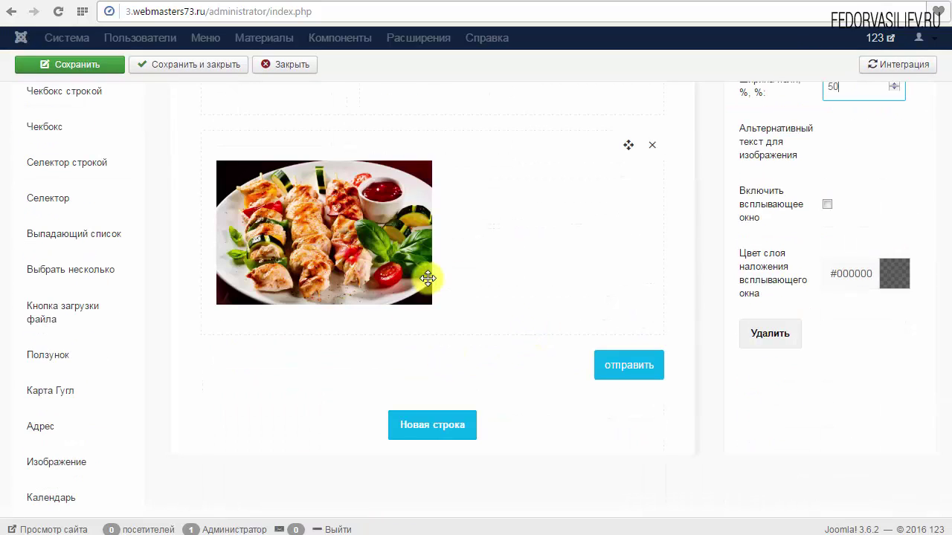
Step: Apply the По центру alignment to the kebab image
{"action": "scroll", "coordinate": [330, 374], "scroll_direction": "up", "scroll_amount": 2}
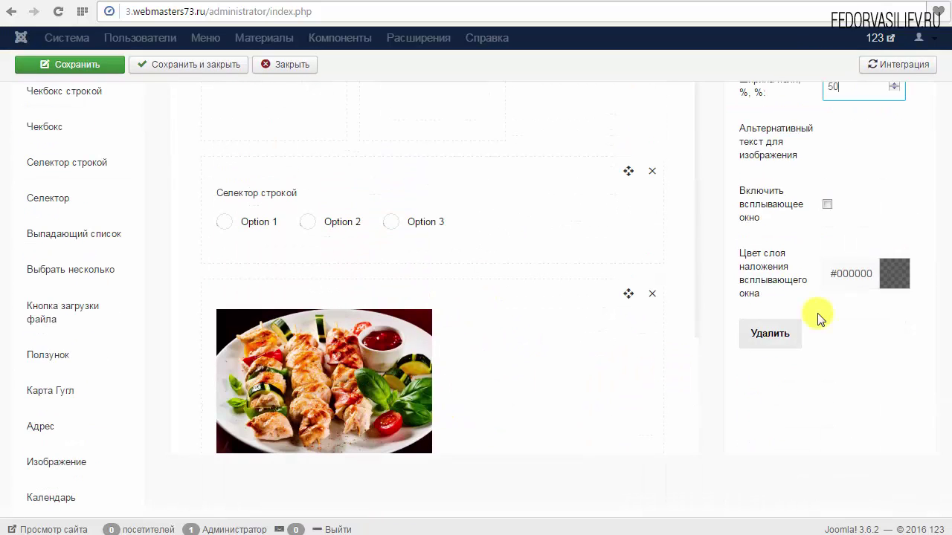
{"action": "scroll", "coordinate": [820, 314], "scroll_direction": "up", "scroll_amount": 4}
{"action": "left_click", "coordinate": [853, 345]}
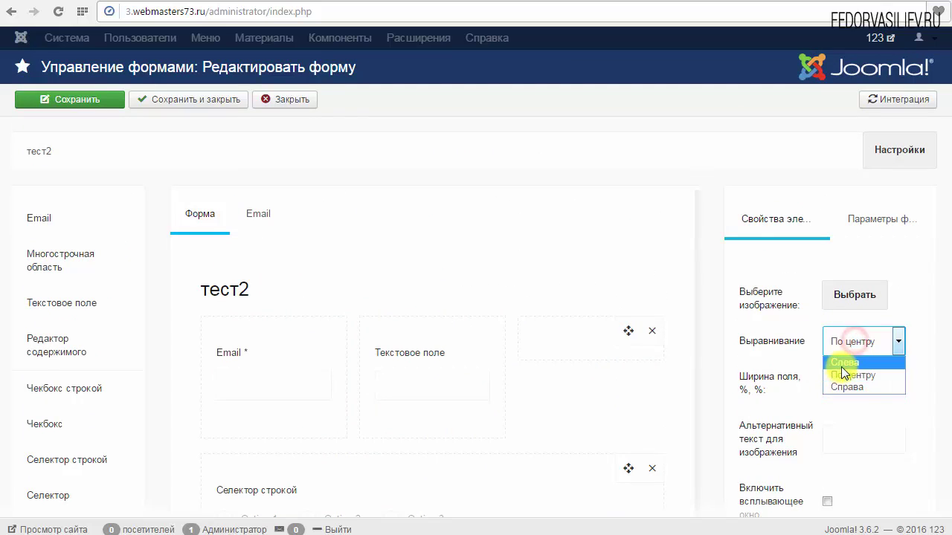
{"action": "scroll", "coordinate": [712, 331], "scroll_direction": "down", "scroll_amount": 5}
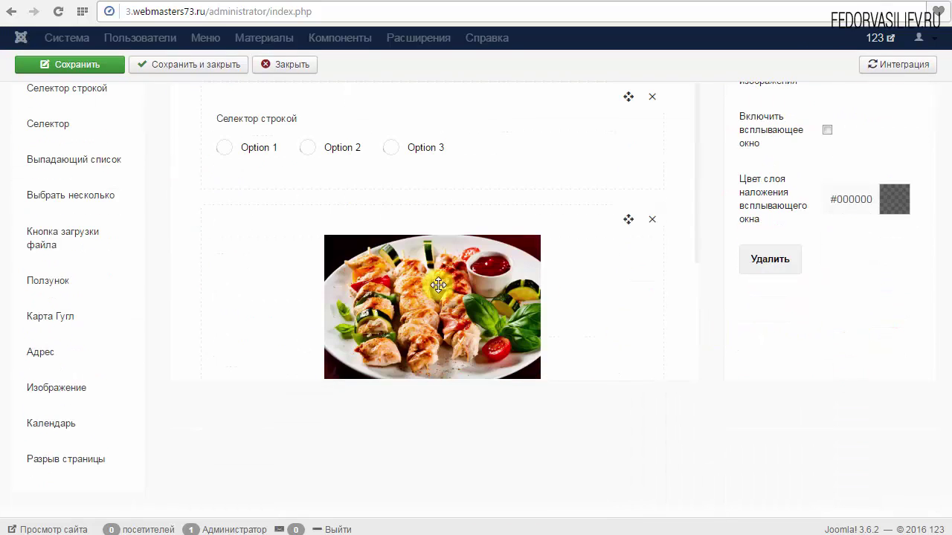
Step: Enable the popup window option for the kebab image
{"action": "scroll", "coordinate": [885, 307], "scroll_direction": "up", "scroll_amount": 3}
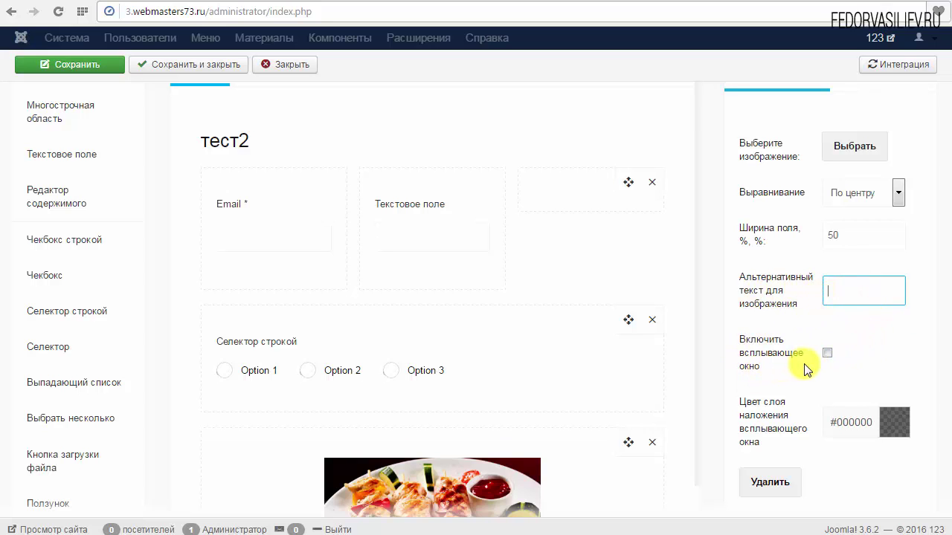
{"action": "left_click", "coordinate": [828, 354]}
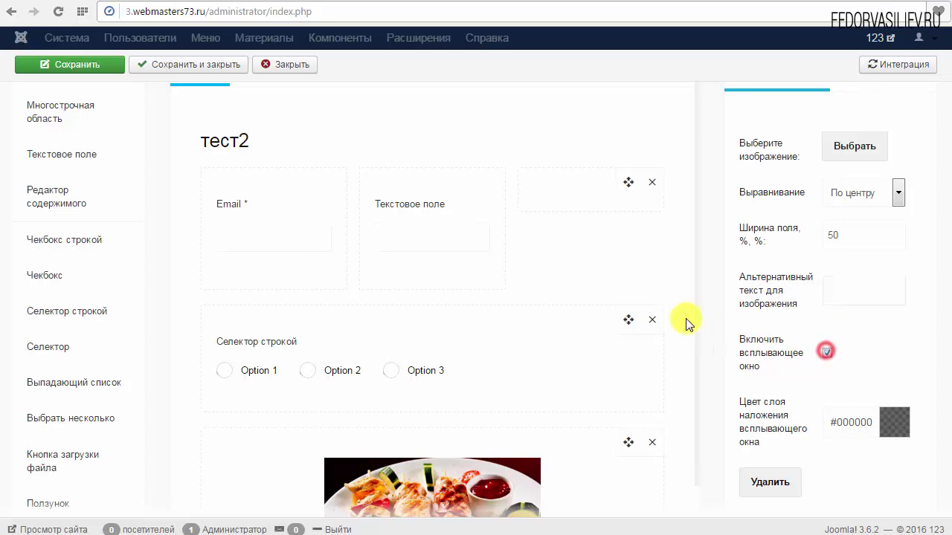
{"action": "scroll", "coordinate": [490, 331], "scroll_direction": "down", "scroll_amount": 2}
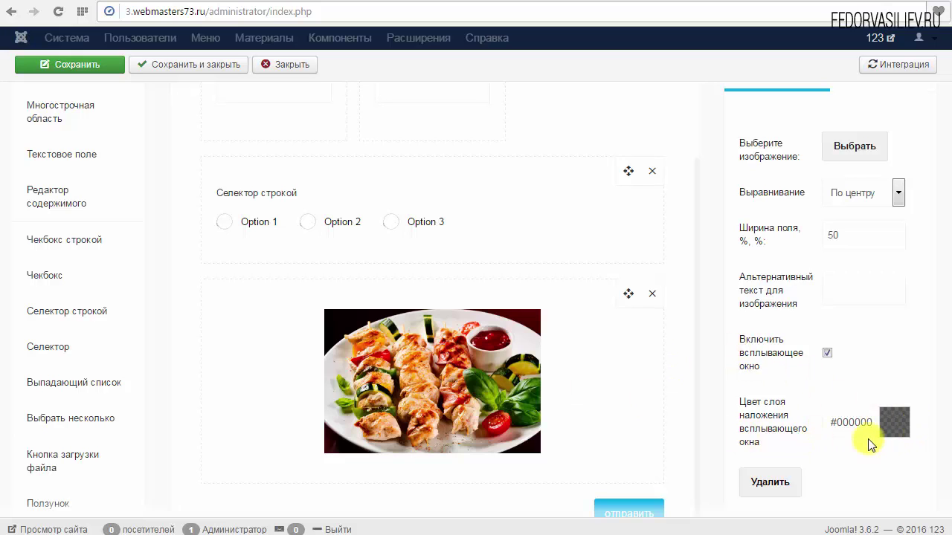
Step: Set the popup overlay colour of the image to the bright purple #c400ff
{"action": "left_click", "coordinate": [892, 423]}
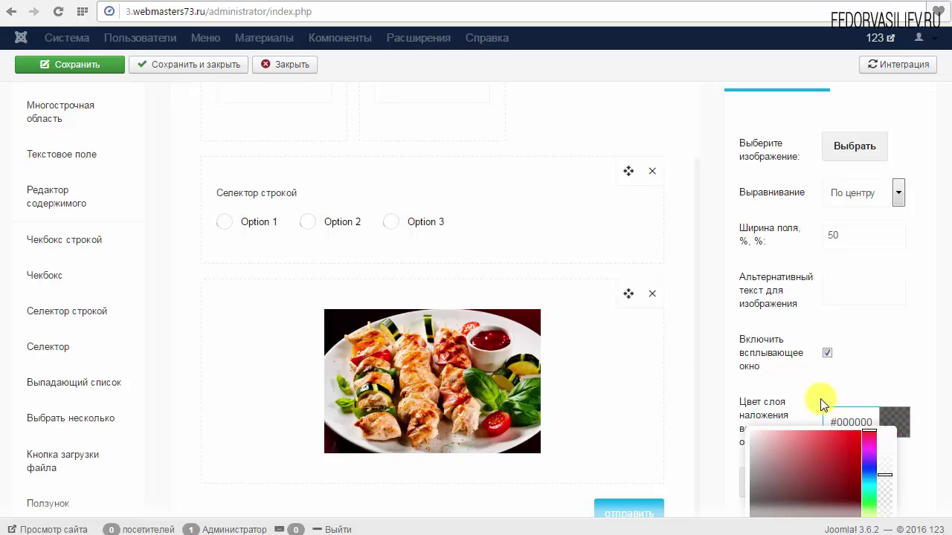
{"action": "scroll", "coordinate": [815, 417], "scroll_direction": "down", "scroll_amount": 1}
{"action": "left_click", "coordinate": [871, 379]}
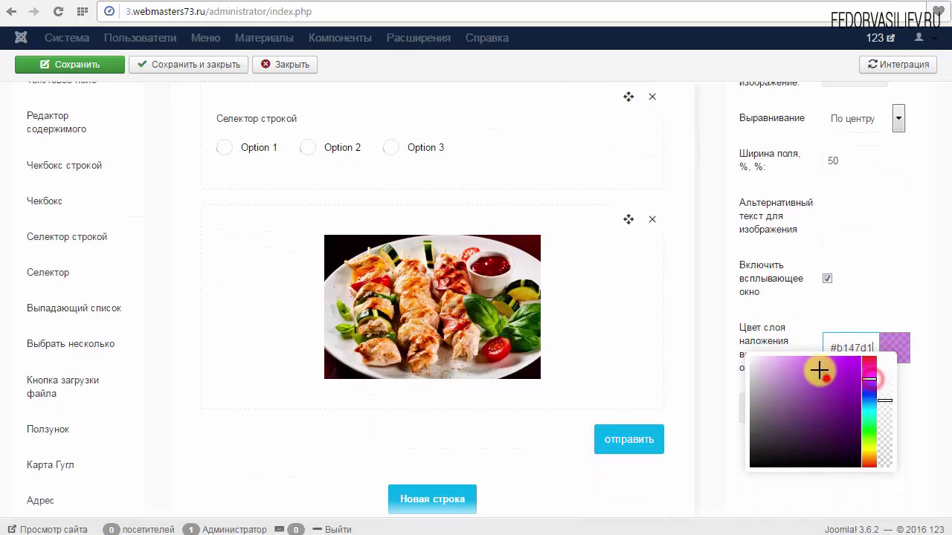
{"action": "left_click_drag", "start_coordinate": [818, 372], "coordinate": [855, 356]}
{"action": "left_click", "coordinate": [818, 307]}
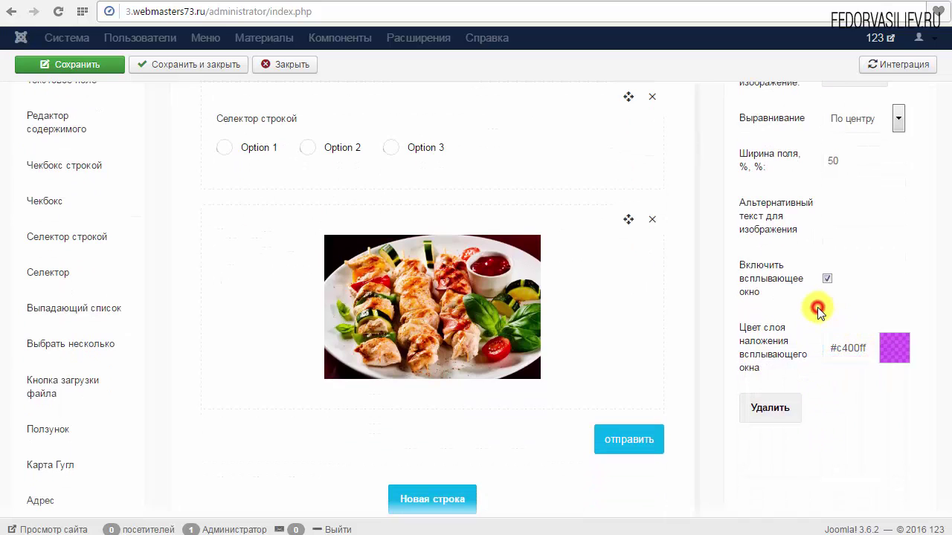
Step: Save the form тест2 with the configured image element
{"action": "scroll", "coordinate": [856, 348], "scroll_direction": "up", "scroll_amount": 2}
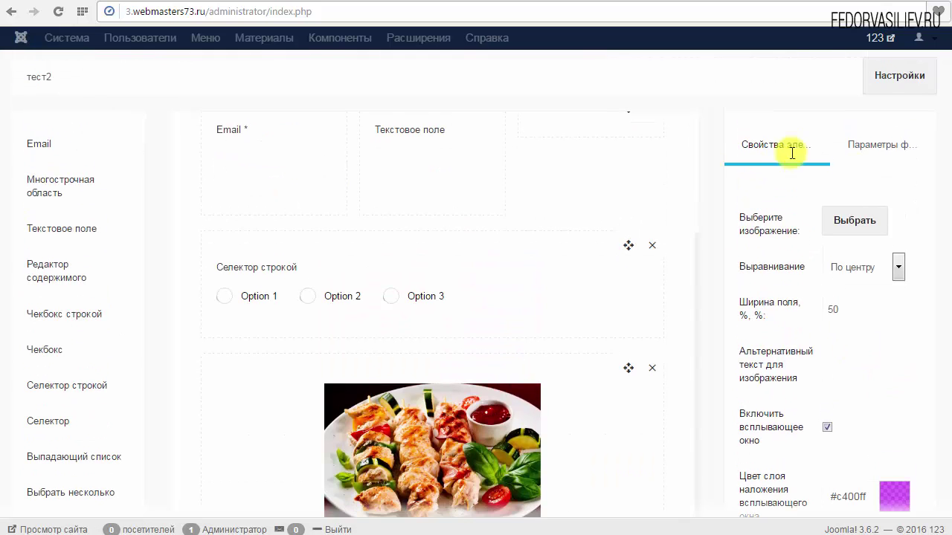
{"action": "scroll", "coordinate": [837, 283], "scroll_direction": "down", "scroll_amount": 2}
{"action": "scroll", "coordinate": [838, 283], "scroll_direction": "up", "scroll_amount": 3}
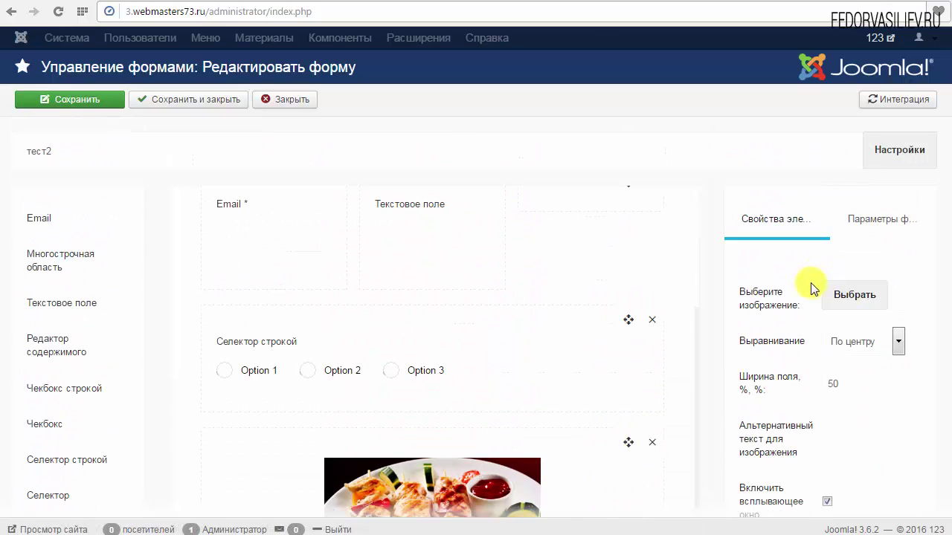
{"action": "left_click", "coordinate": [104, 96]}
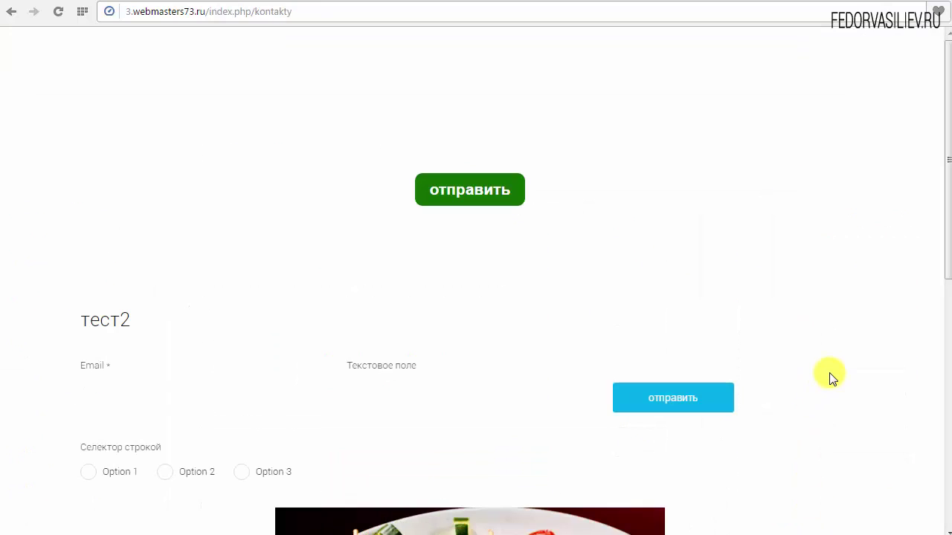
Step: Check the kebab image under the form тест2 on the site's kontakty page by opening its enlarged popup and closing it
{"action": "left_click", "coordinate": [833, 369]}
{"action": "scroll", "coordinate": [838, 364], "scroll_direction": "down", "scroll_amount": 3}
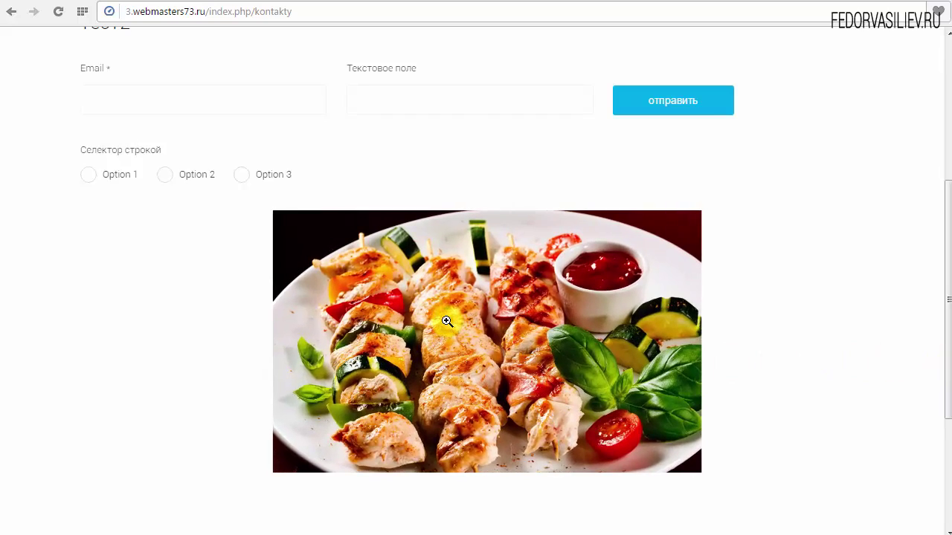
{"action": "left_click", "coordinate": [447, 321]}
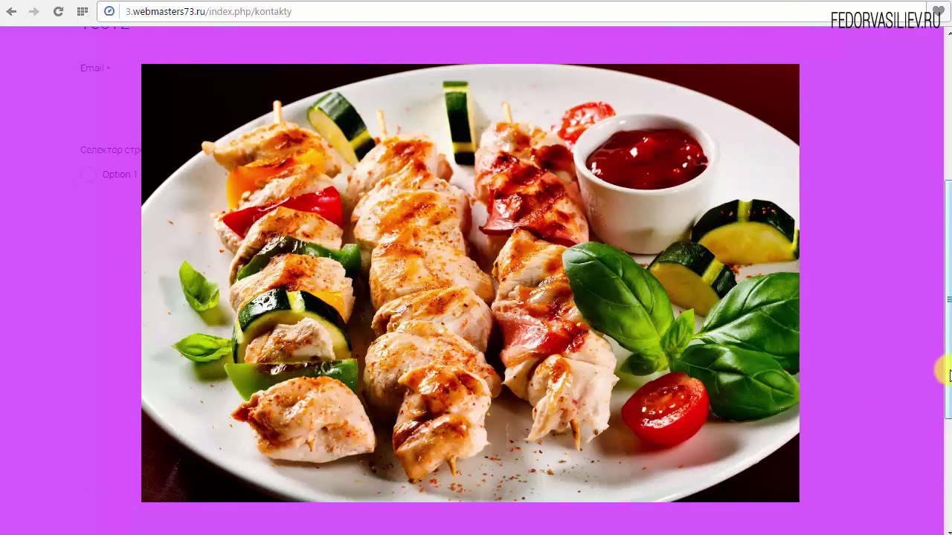
{"action": "left_click_drag", "start_coordinate": [948, 351], "coordinate": [945, 346]}
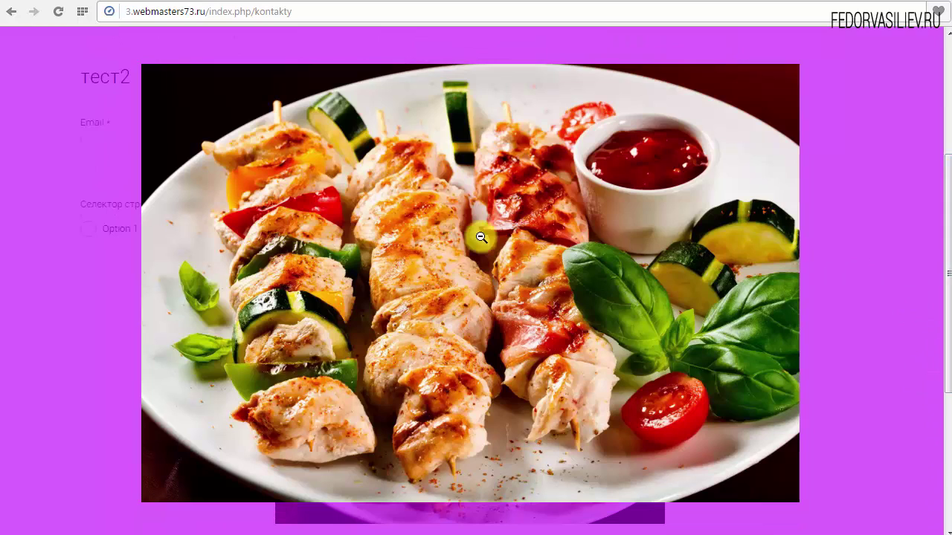
{"action": "left_click", "coordinate": [557, 266]}
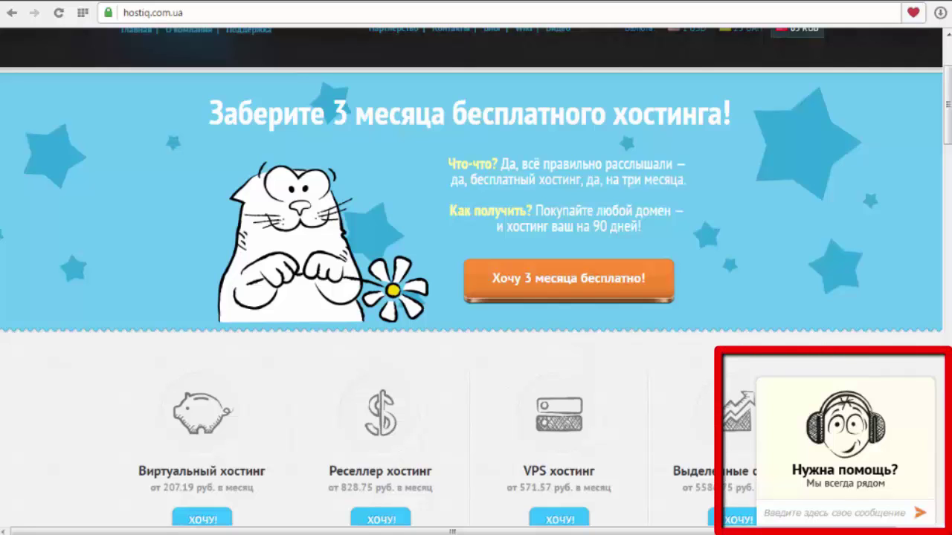
Step: Look at the support chat form on hostiq.com.ua and collapse it without sending a message
{"action": "left_click", "coordinate": [839, 473]}
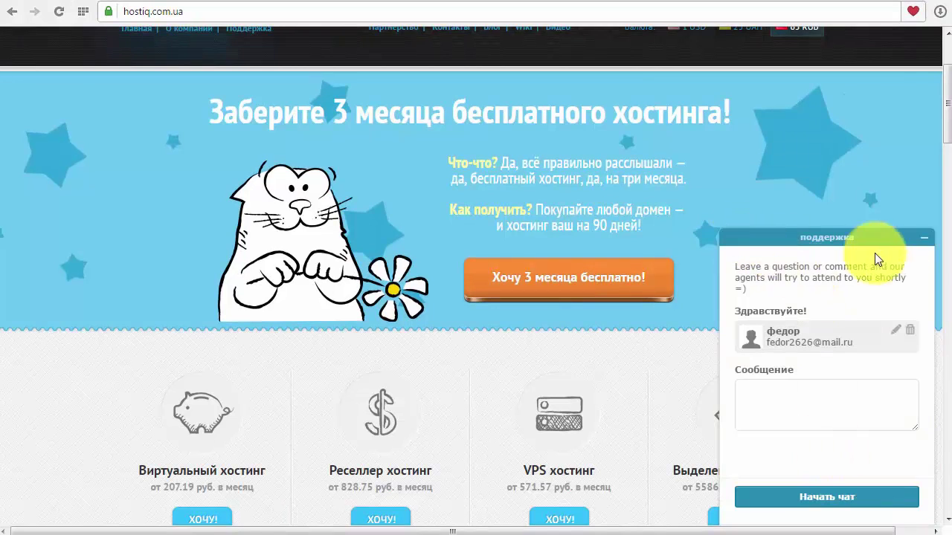
{"action": "left_click", "coordinate": [922, 240]}
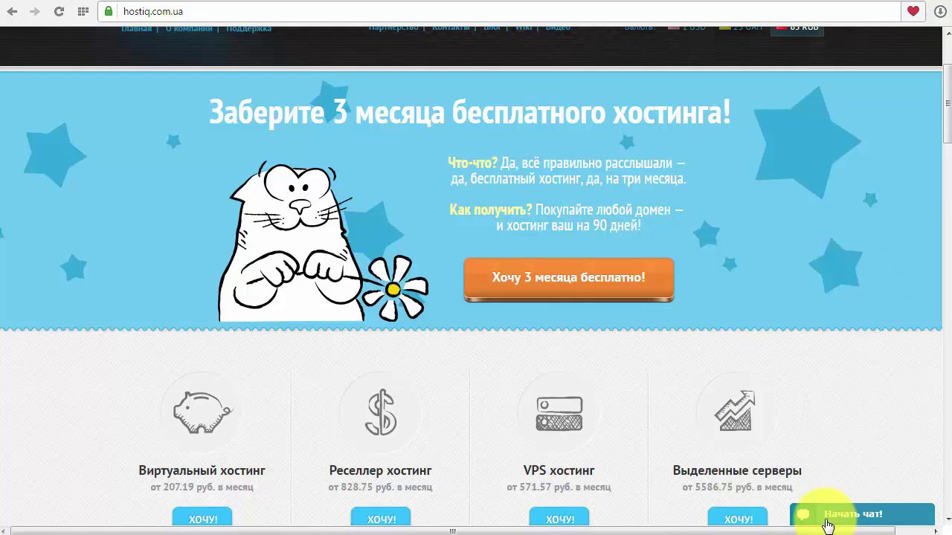
{"action": "left_click", "coordinate": [828, 524]}
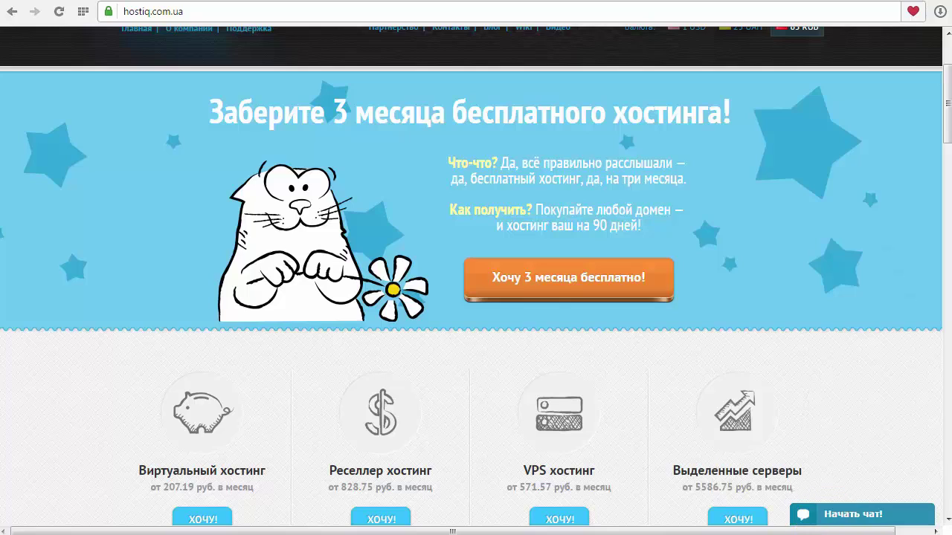